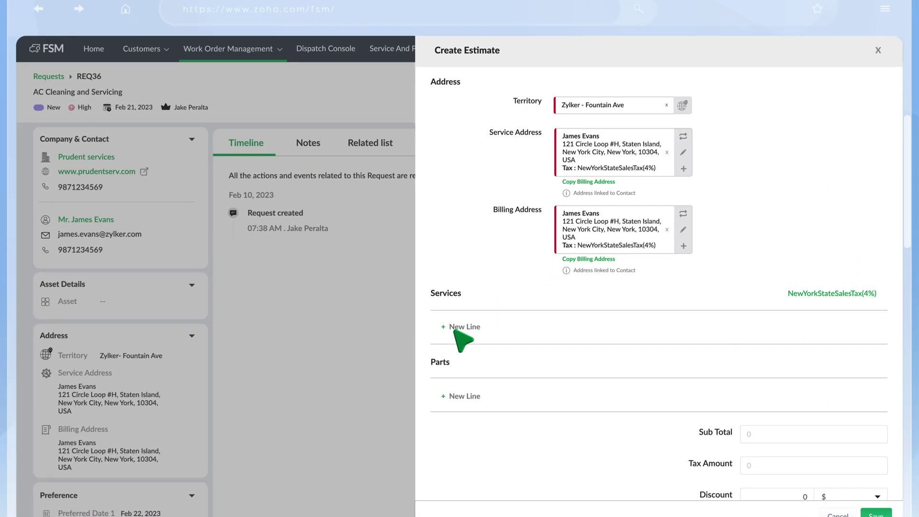
- Put AC Maintenance and Cleaning under the estimate's Services, then send estimate ES6 to the customer
{"action": "type", "text": "A"}
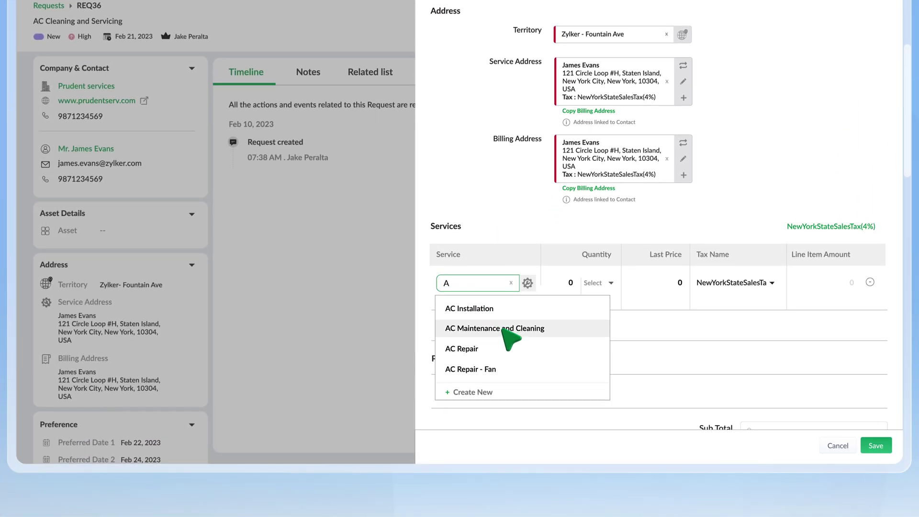
{"action": "left_click", "coordinate": [503, 330]}
{"action": "scroll", "coordinate": [510, 338], "scroll_direction": "down", "scroll_amount": 5}
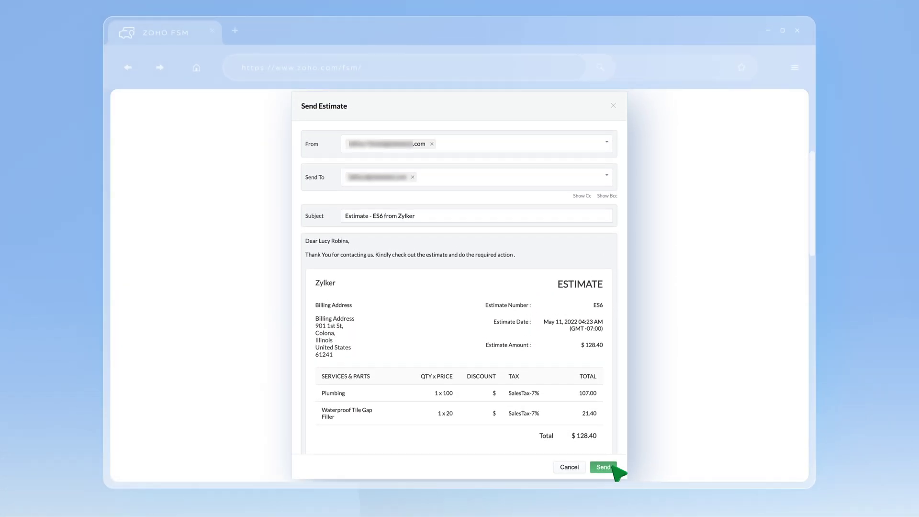
{"action": "left_click", "coordinate": [612, 466]}
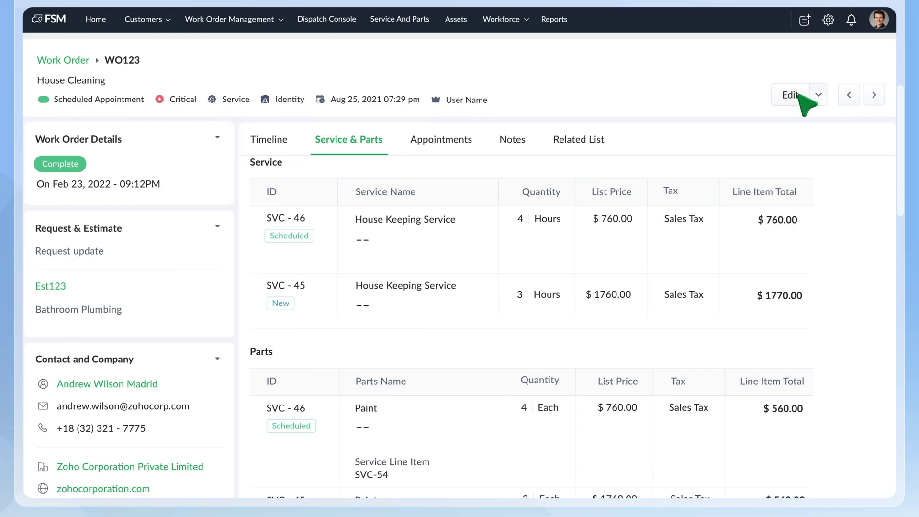
- Edit WO123's service tasks, set the Cleaning Expert skill, and save the work order
{"action": "left_click", "coordinate": [798, 94]}
{"action": "scroll", "coordinate": [798, 94], "scroll_direction": "down", "scroll_amount": 3}
{"action": "scroll", "coordinate": [806, 104], "scroll_direction": "down", "scroll_amount": 5}
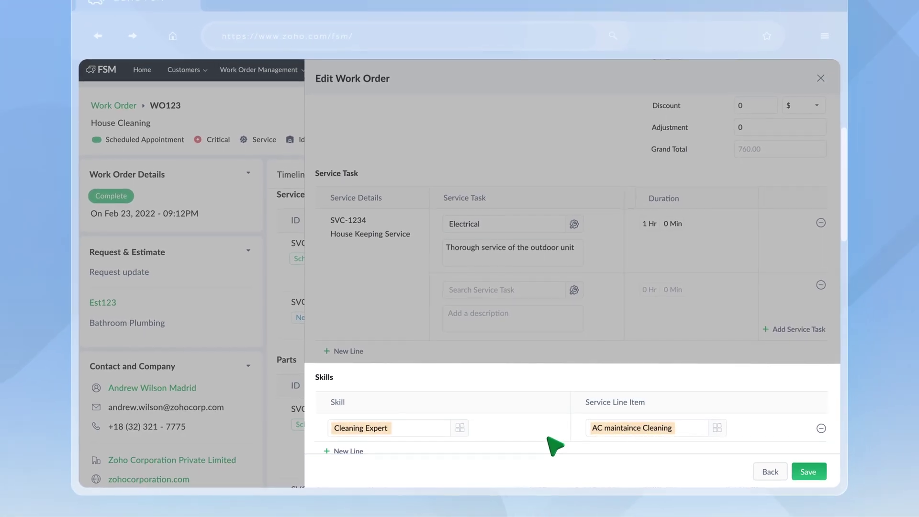
{"action": "left_click", "coordinate": [797, 470]}
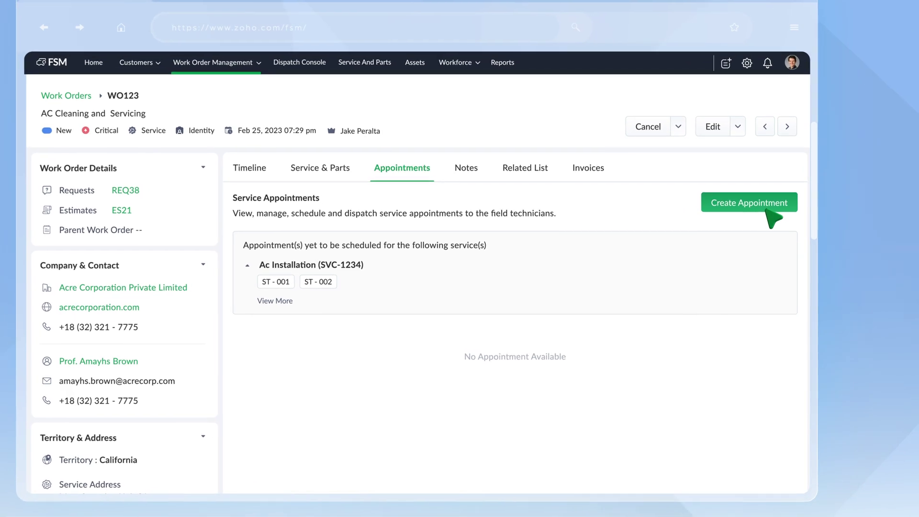
- Schedule Ac Installation Service and Laptop Service for Feb 14, 2023, 09:00 AM–01:00 PM, without dispatching
{"action": "left_click", "coordinate": [765, 201]}
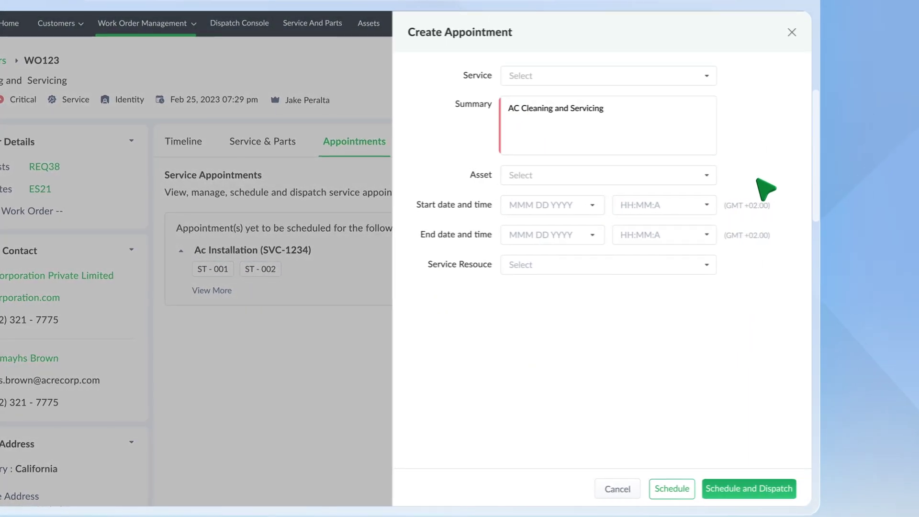
{"action": "left_click", "coordinate": [702, 78]}
{"action": "left_click", "coordinate": [509, 185]}
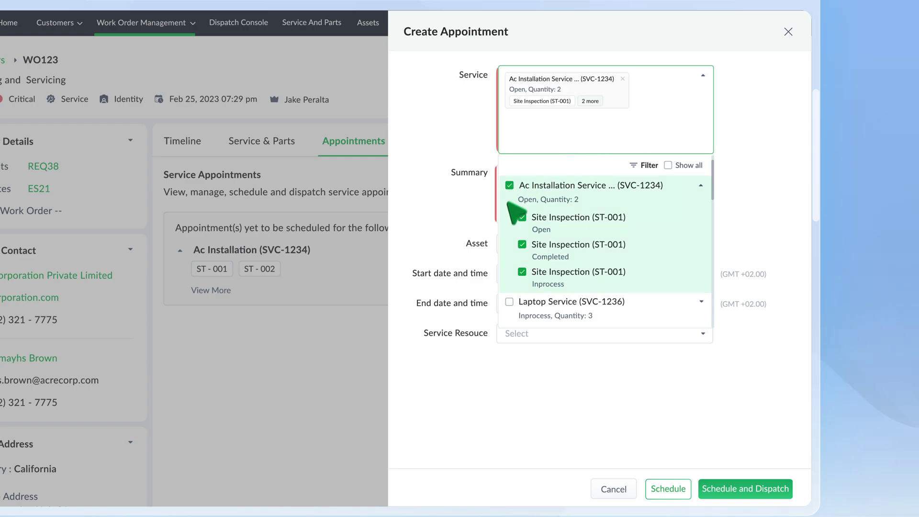
{"action": "left_click", "coordinate": [509, 301]}
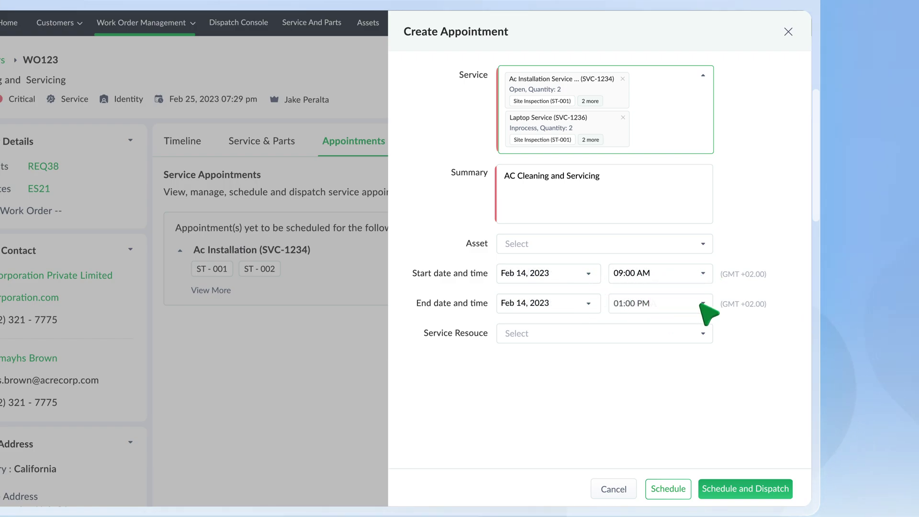
{"action": "left_click", "coordinate": [686, 486]}
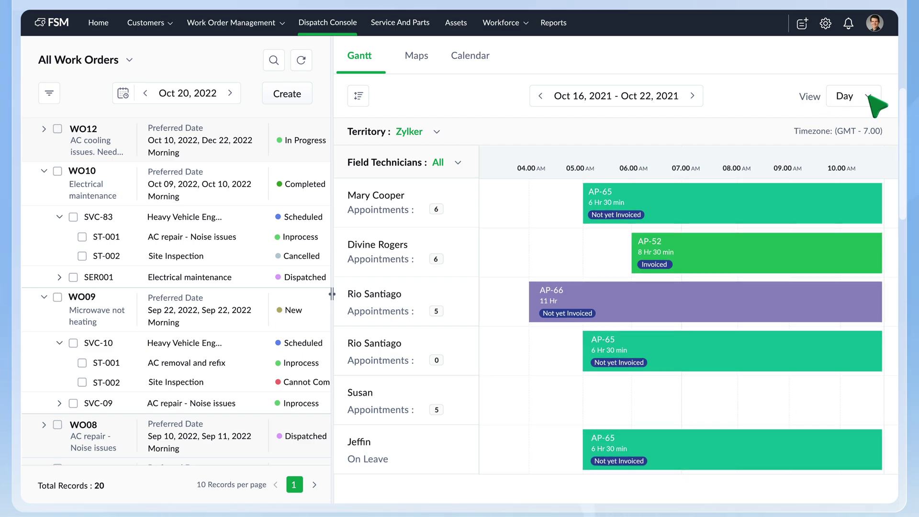
- Set the dispatch console to Week view, then check the Maps and Calendar views
{"action": "left_click", "coordinate": [872, 139]}
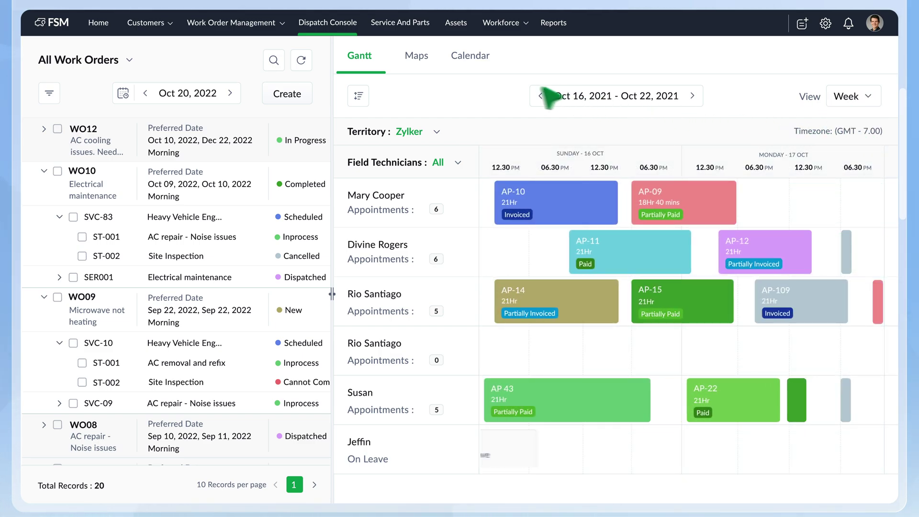
{"action": "left_click", "coordinate": [416, 57]}
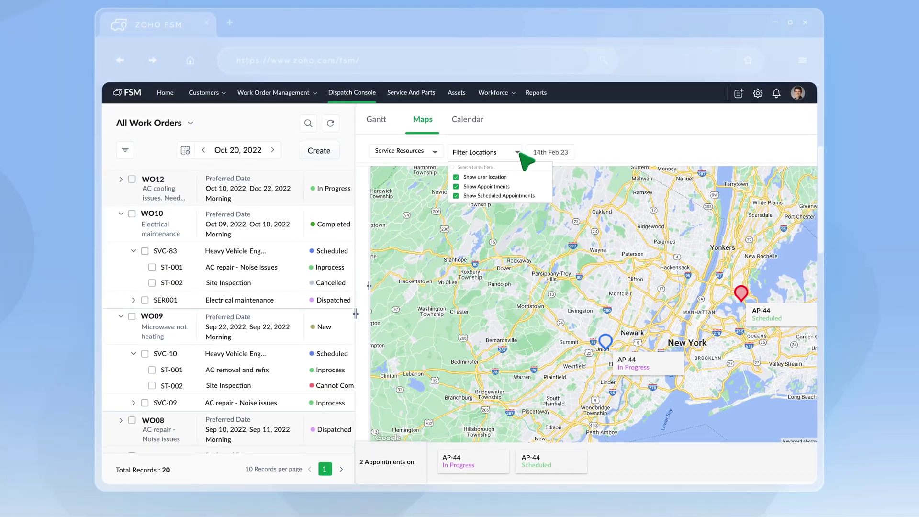
{"action": "left_click", "coordinate": [472, 124]}
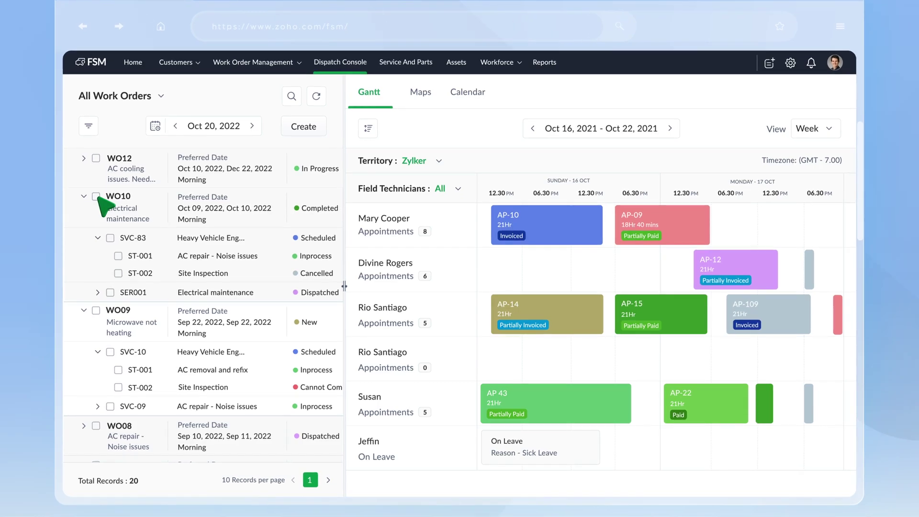
{"action": "left_click_drag", "start_coordinate": [363, 282], "coordinate": [648, 341]}
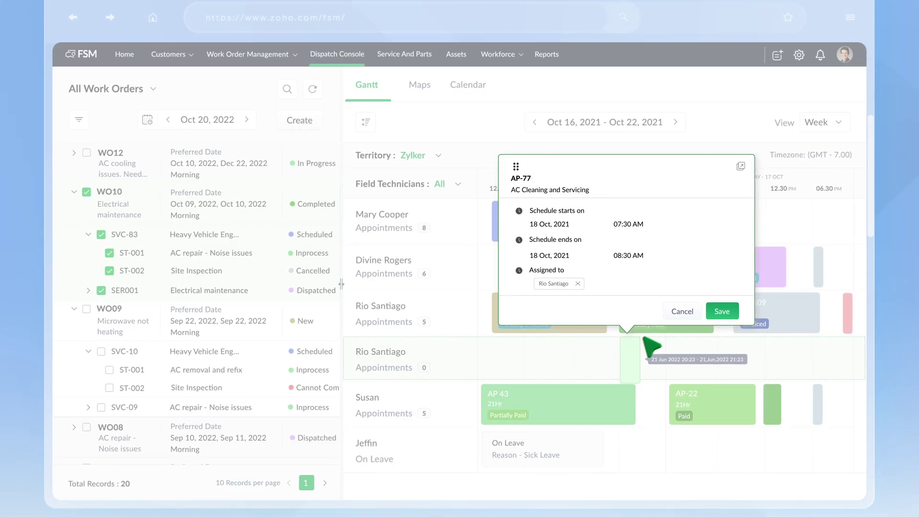
{"action": "left_click", "coordinate": [732, 313]}
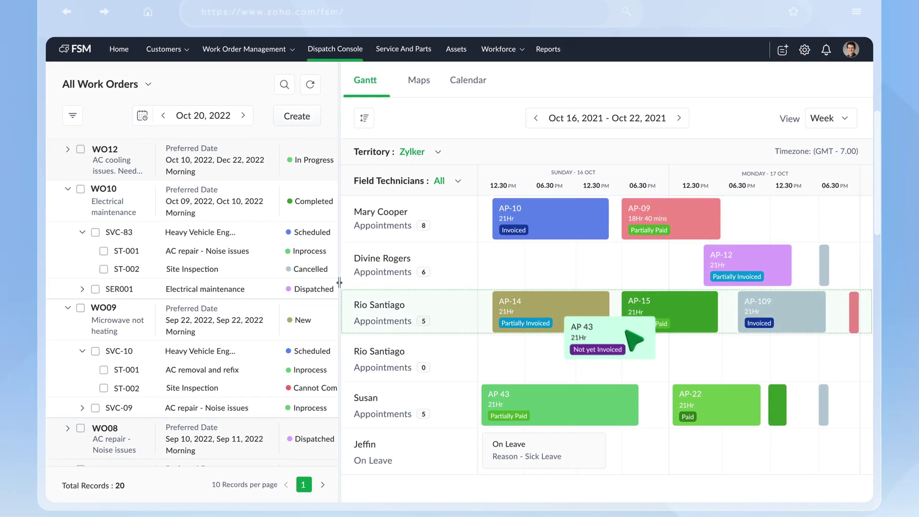
{"action": "left_click_drag", "start_coordinate": [592, 277], "coordinate": [587, 270]}
{"action": "left_click", "coordinate": [648, 456]}
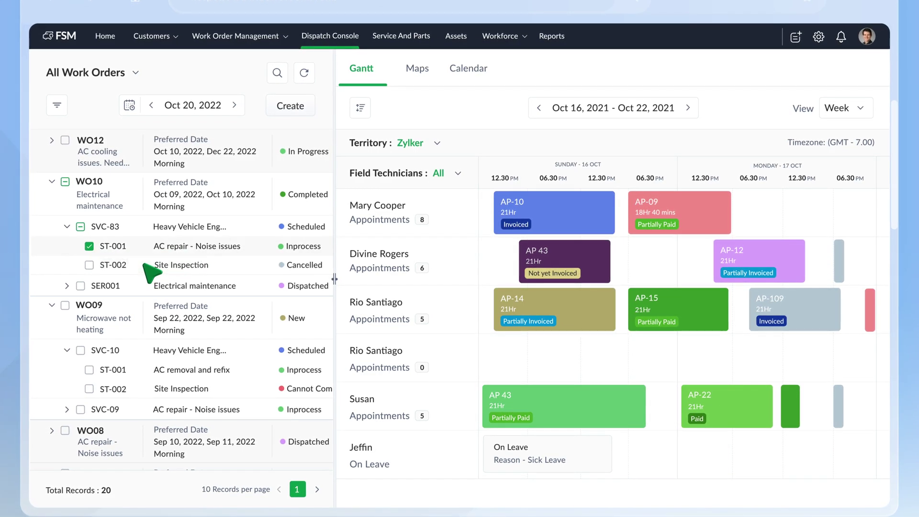
- Create a new appointment from the dispatch console for work order WO1 - AC Repair
{"action": "left_click", "coordinate": [605, 359]}
{"action": "left_click", "coordinate": [689, 87]}
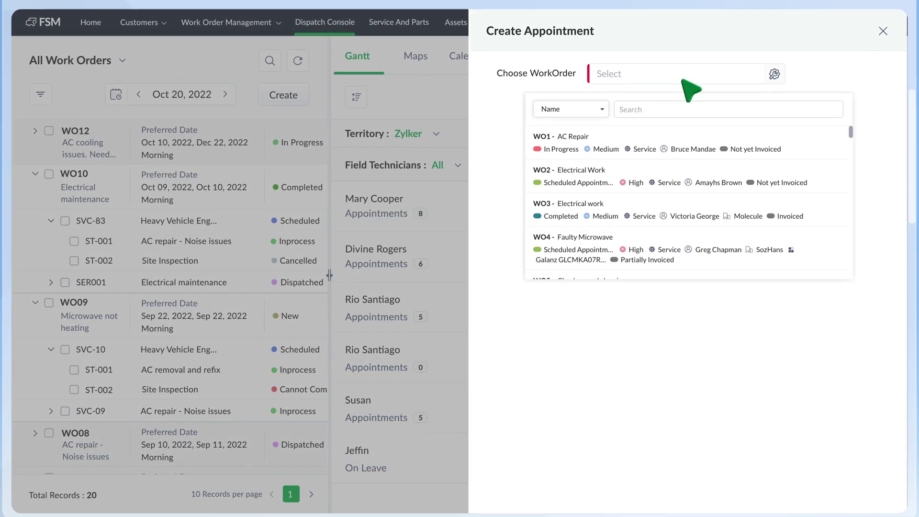
{"action": "left_click", "coordinate": [700, 143]}
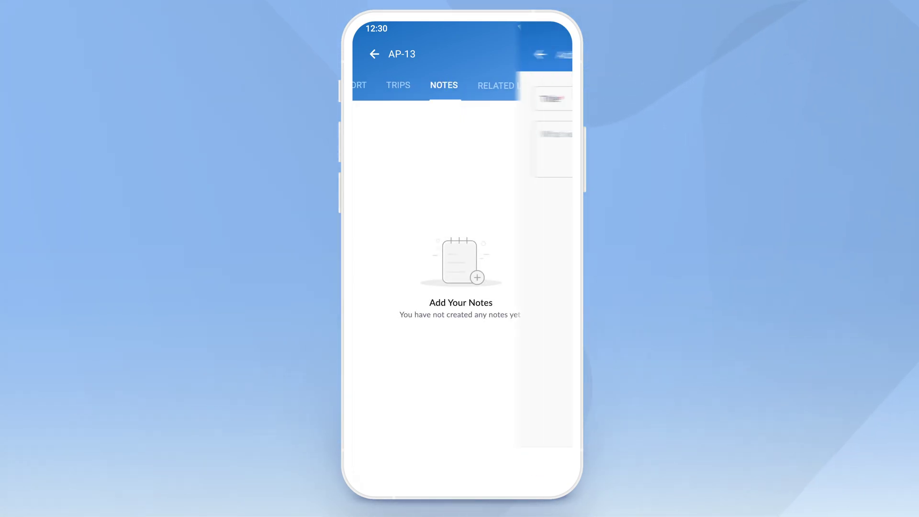
- Enter note title 'AC Servicing' and description 'AC Leakage and Fan rust', then add an attachment
{"action": "type", "text": "AC Servicing"}
{"action": "left_click", "coordinate": [464, 144]}
{"action": "type", "text": "AC Leakage and Fan ru"}
{"action": "type", "text": "st"}
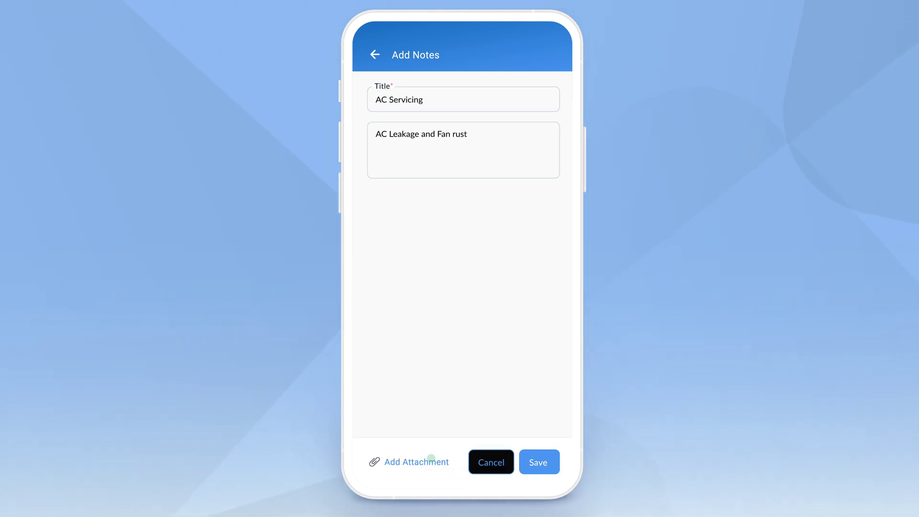
{"action": "left_click", "coordinate": [428, 462]}
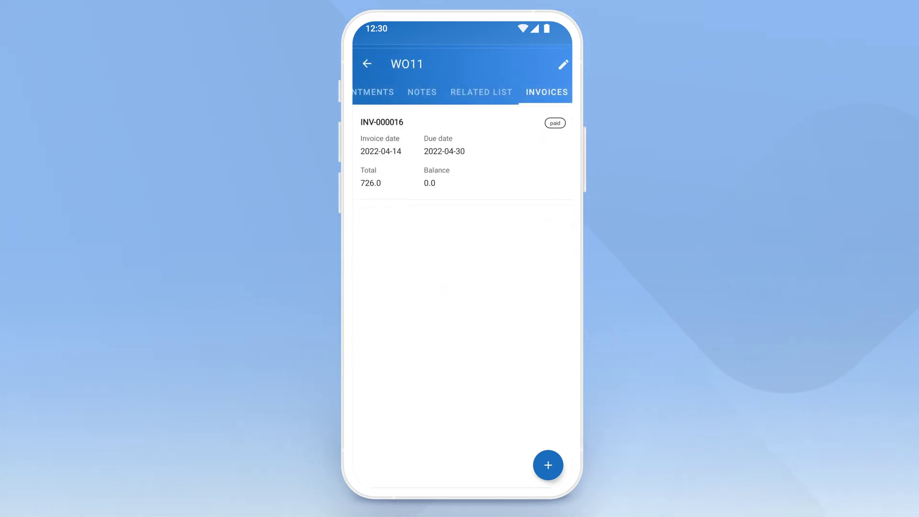
- Bring up the Generate invoice screen for WO11 from its Invoices tab
{"action": "left_click", "coordinate": [555, 465]}
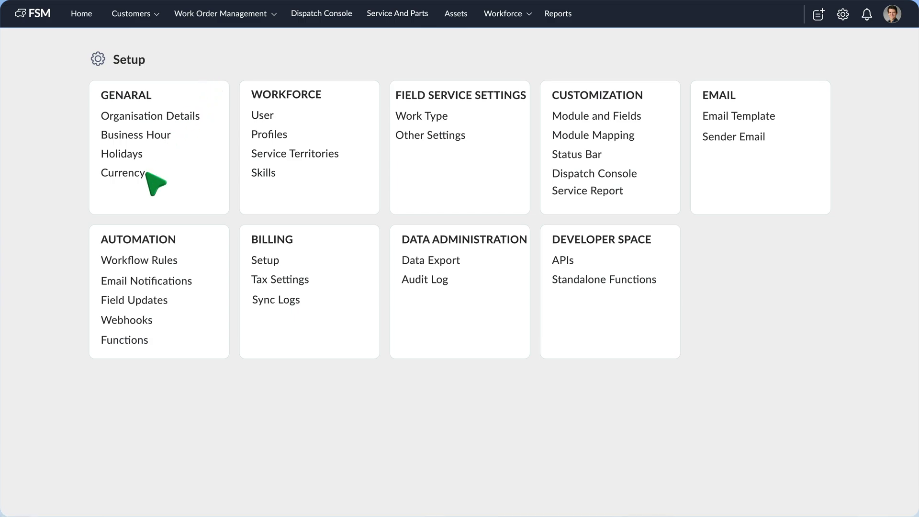
- Add Euro (EUR) as a currency with an exchange rate of 0.95
{"action": "left_click", "coordinate": [142, 173]}
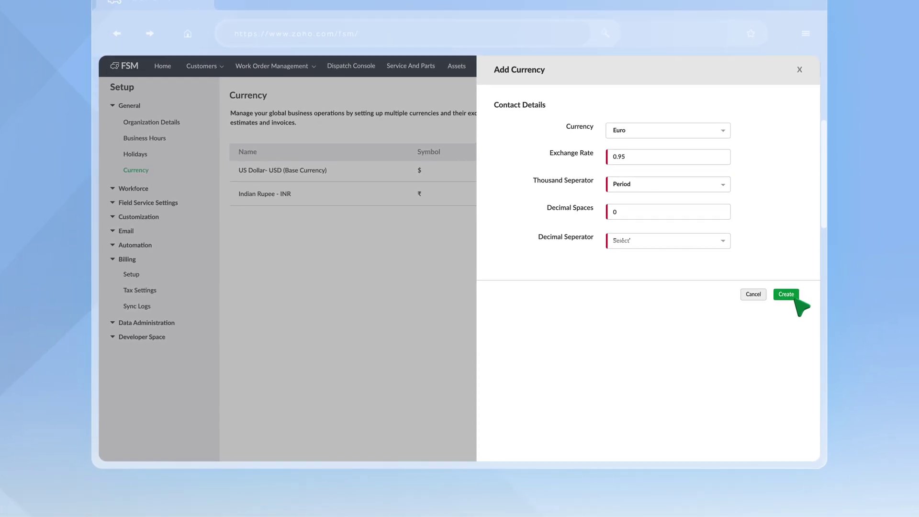
{"action": "left_click", "coordinate": [787, 294]}
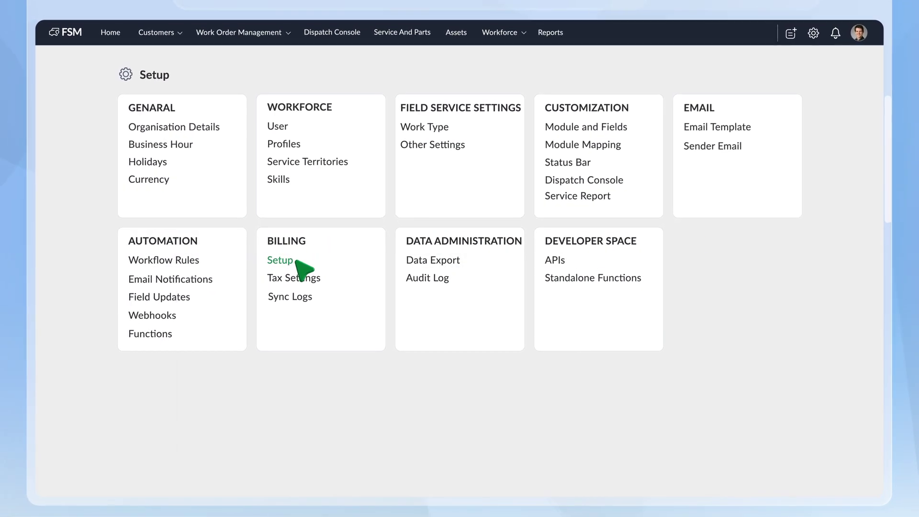
- Open the Zoho Invoice billing integration and review its linked organization and sync mapping options
{"action": "left_click", "coordinate": [296, 262]}
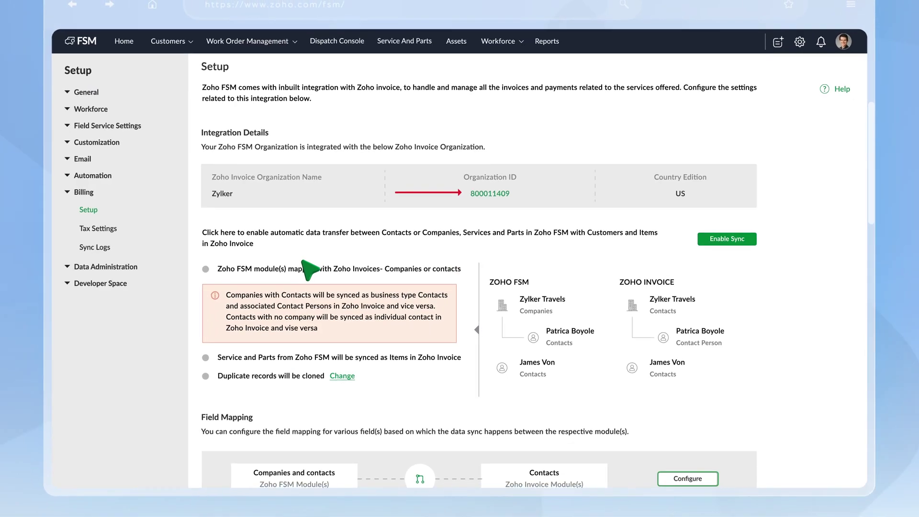
{"action": "scroll", "coordinate": [313, 270], "scroll_direction": "down", "scroll_amount": 2}
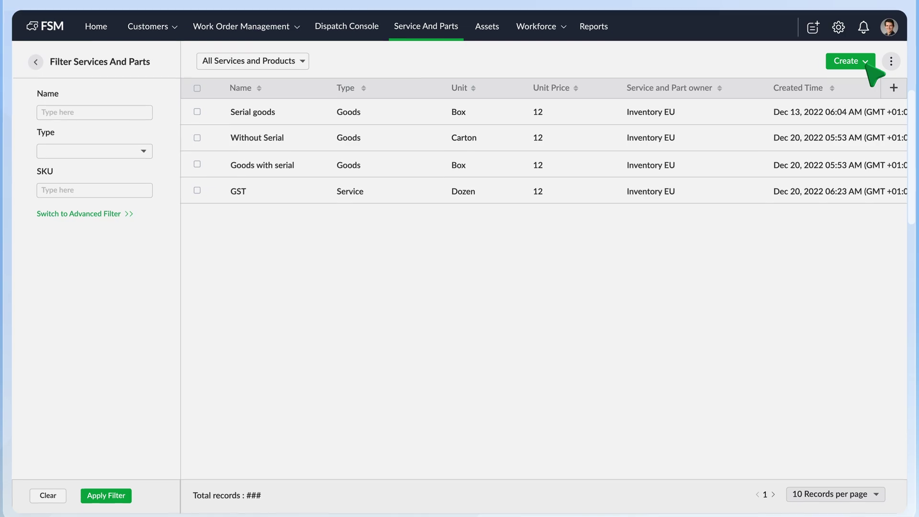
- On work order WO13, schedule a Cleaning (SVC-11) appointment with the summary 'AC - Service'
{"action": "left_click", "coordinate": [845, 68]}
{"action": "left_click", "coordinate": [857, 91]}
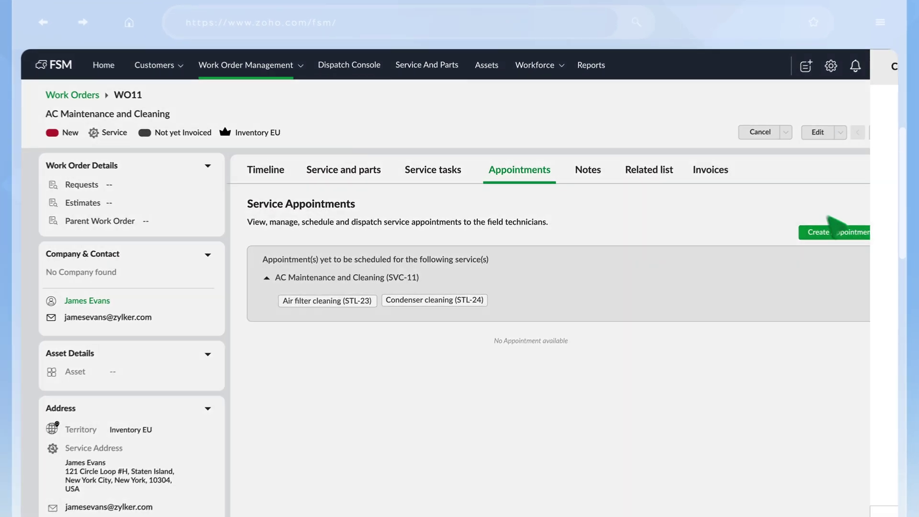
{"action": "left_click", "coordinate": [772, 235]}
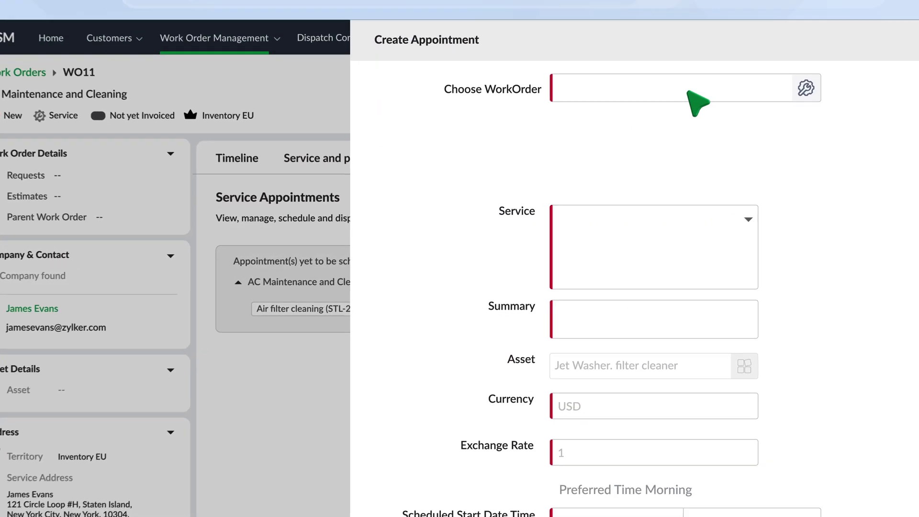
{"action": "left_click", "coordinate": [773, 215]}
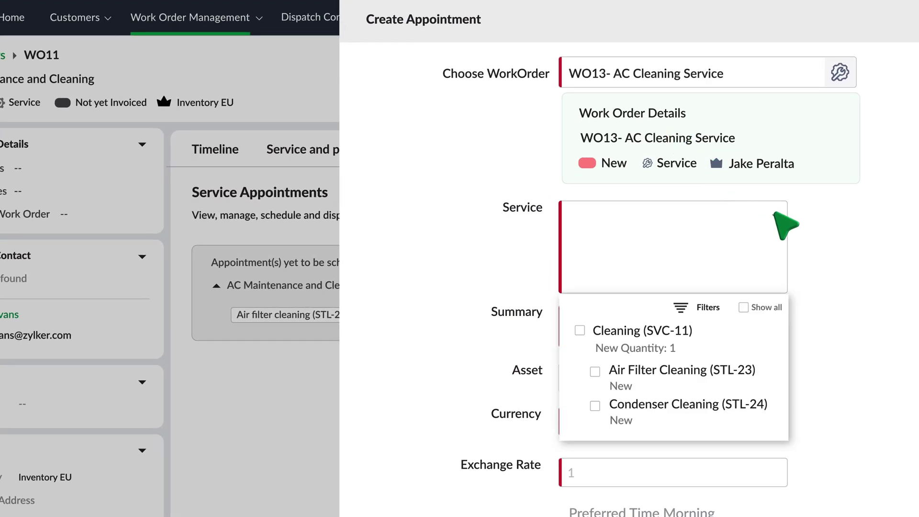
{"action": "left_click", "coordinate": [581, 330]}
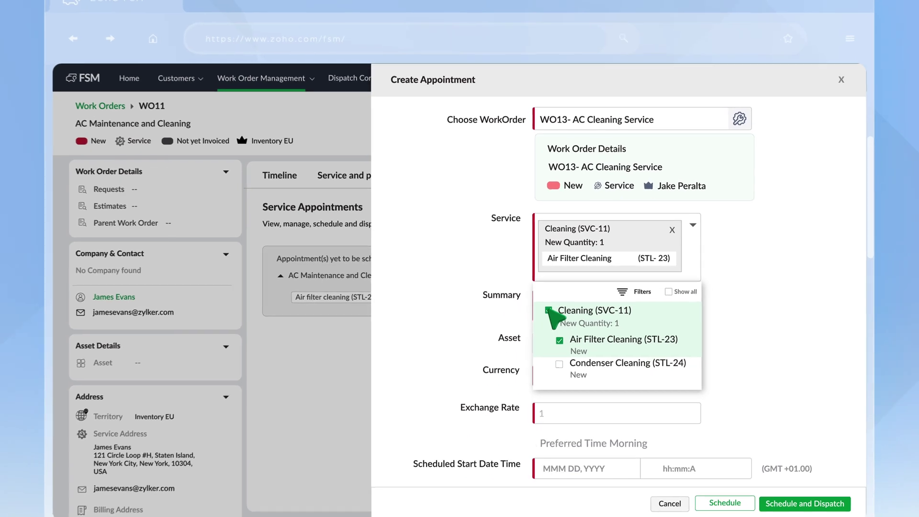
{"action": "left_click", "coordinate": [580, 335]}
{"action": "type", "text": "AC - Service"}
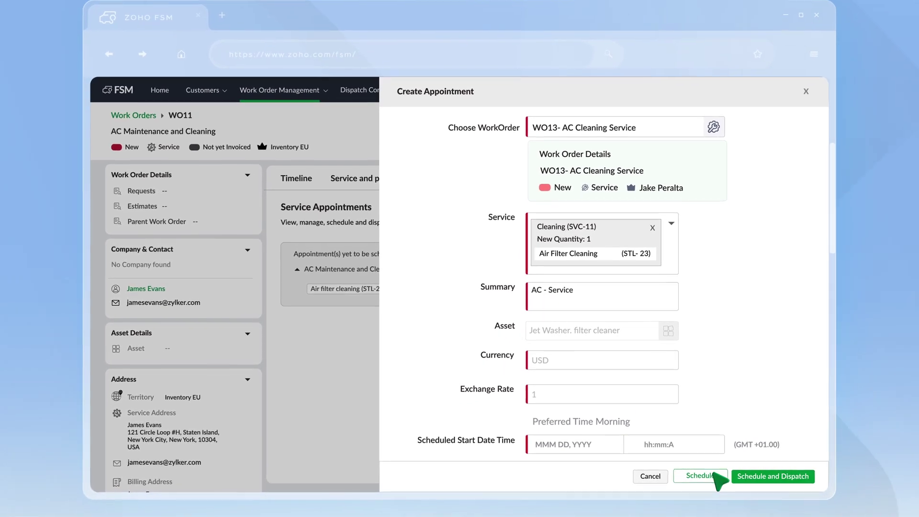
{"action": "left_click", "coordinate": [697, 474]}
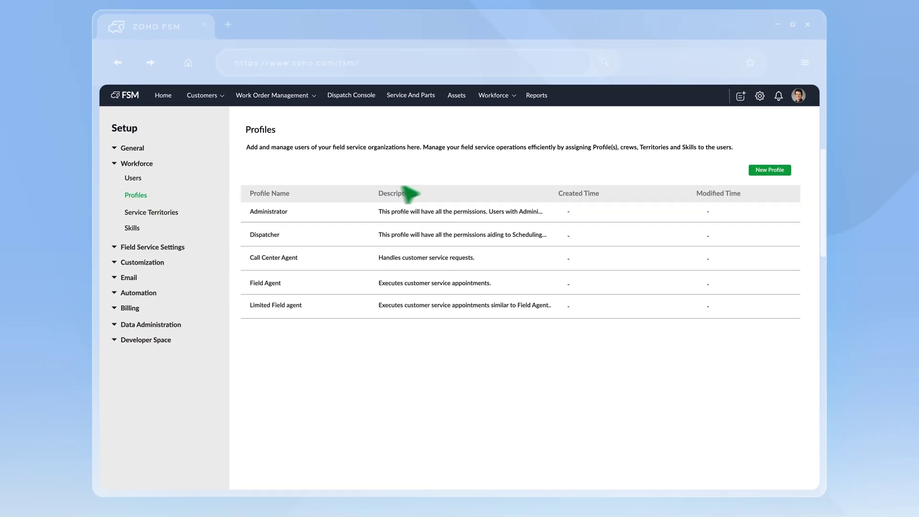
- Clone Administrator as 'Admin Clone' with the description 'Profile with permissions similar to Admin', and enable Module Mapping
{"action": "left_click", "coordinate": [776, 170]}
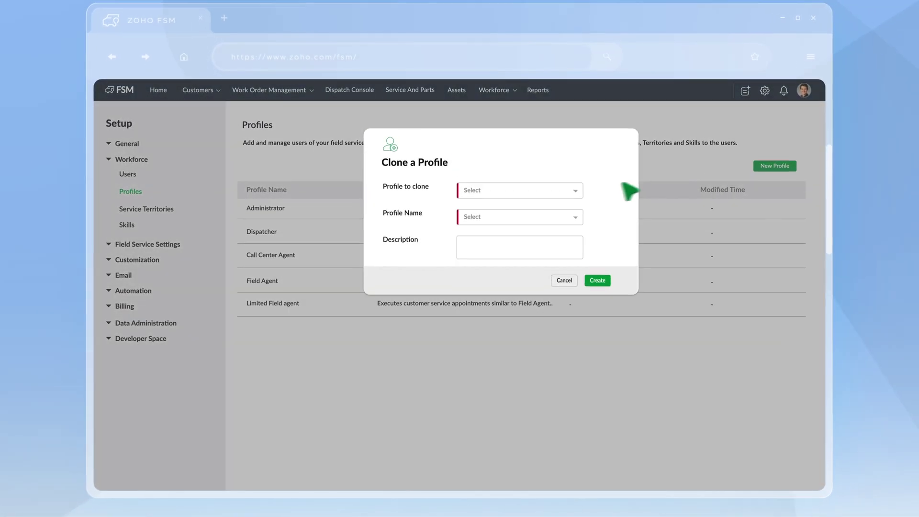
{"action": "left_click", "coordinate": [570, 190]}
{"action": "left_click", "coordinate": [559, 228]}
{"action": "type", "text": "Admin Clone"}
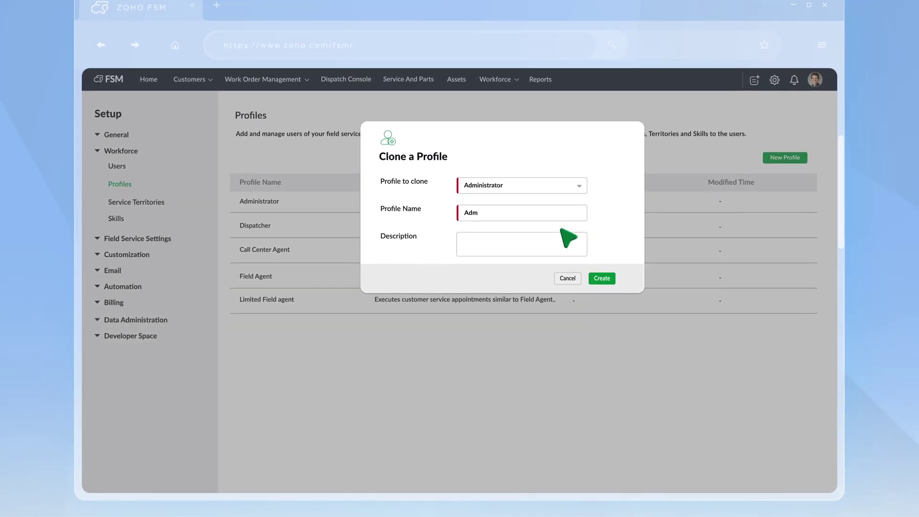
{"action": "left_click", "coordinate": [563, 234]}
{"action": "type", "text": "Profile with permissions similar to Admin"}
{"action": "left_click", "coordinate": [602, 278]}
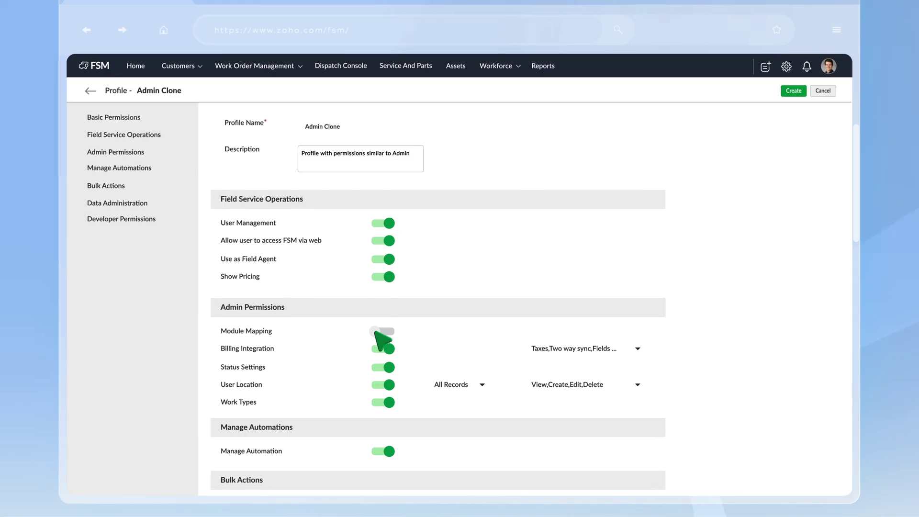
{"action": "left_click", "coordinate": [382, 332]}
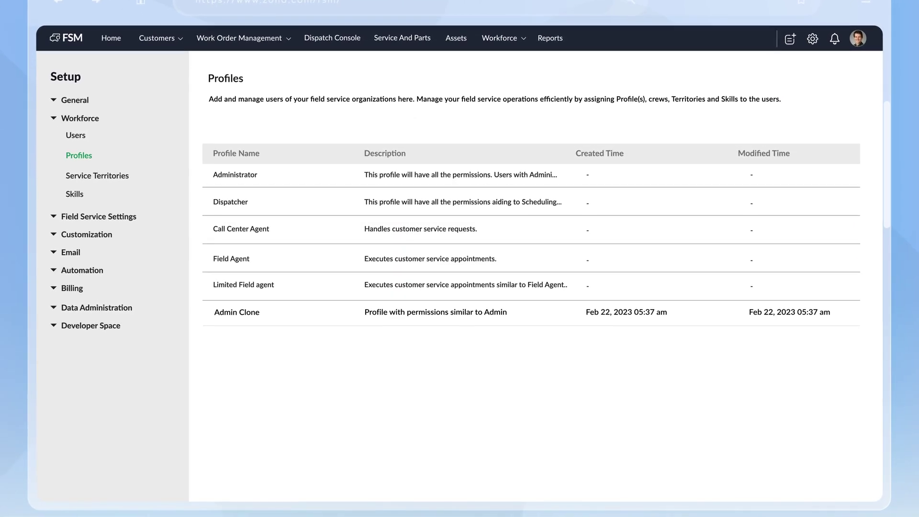
{"action": "left_click", "coordinate": [111, 37]}
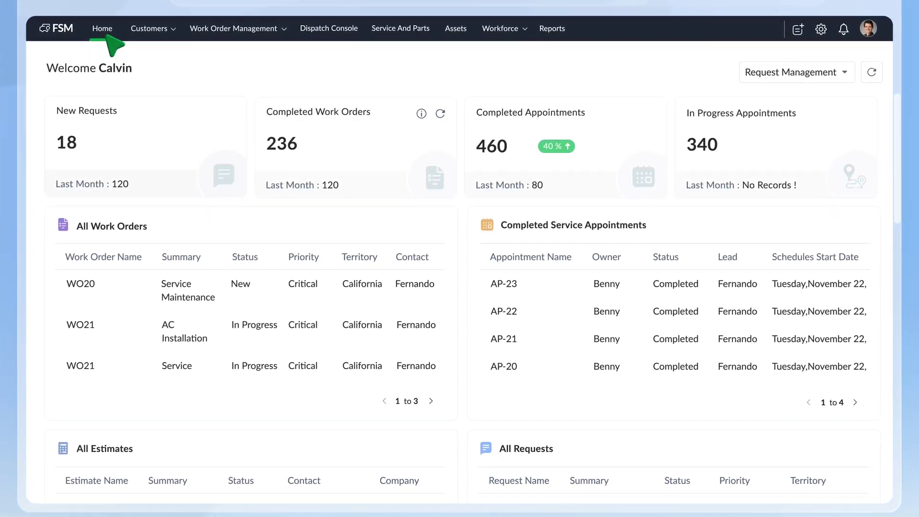
- Review the dispatcher's territories and skill ratings: AC Installation 5, Cleaning Expert 4, Electrical repairs 2
{"action": "left_click", "coordinate": [511, 34]}
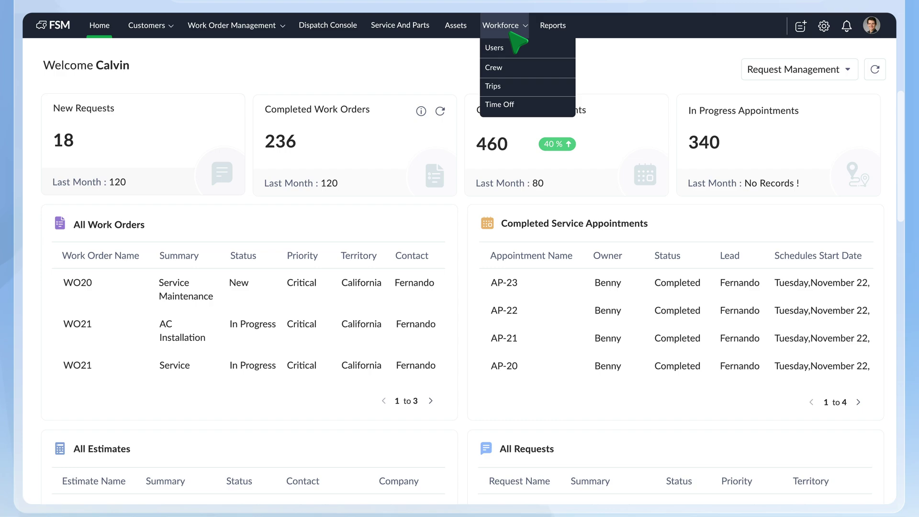
{"action": "left_click", "coordinate": [529, 48]}
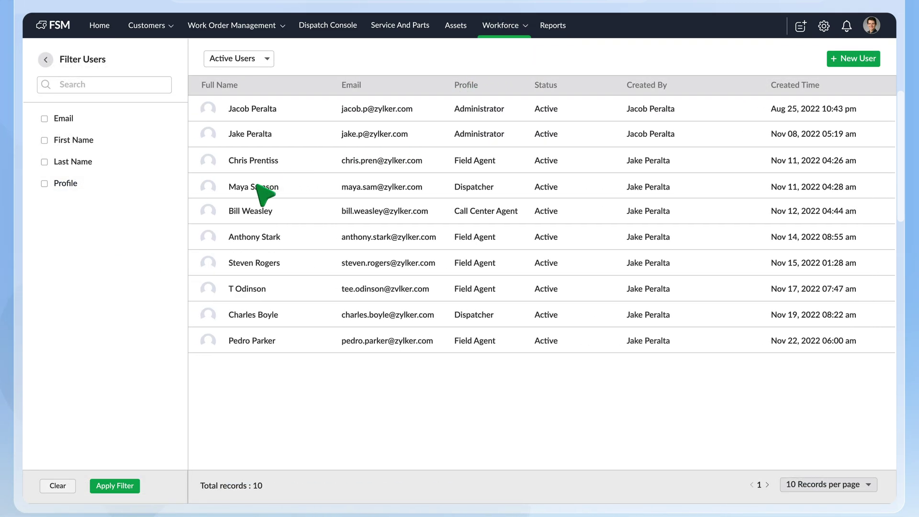
{"action": "left_click", "coordinate": [258, 188]}
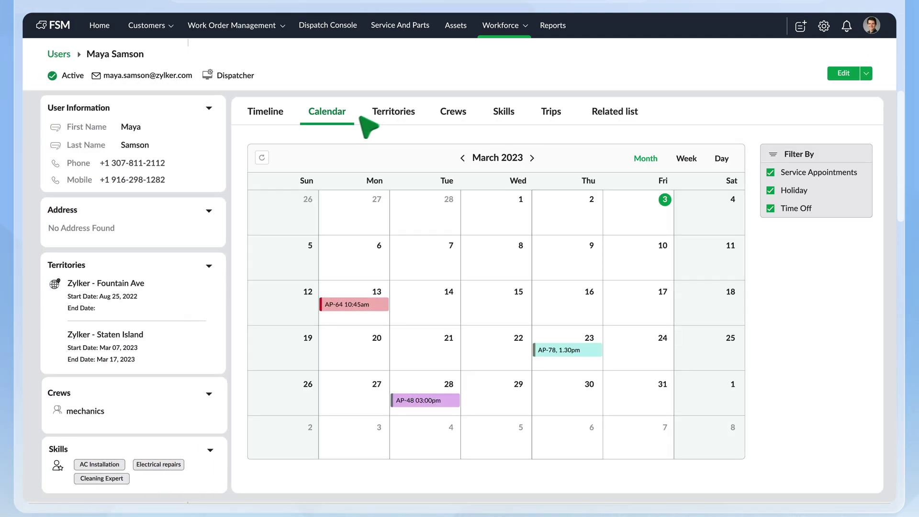
{"action": "left_click", "coordinate": [394, 113]}
{"action": "left_click", "coordinate": [506, 115]}
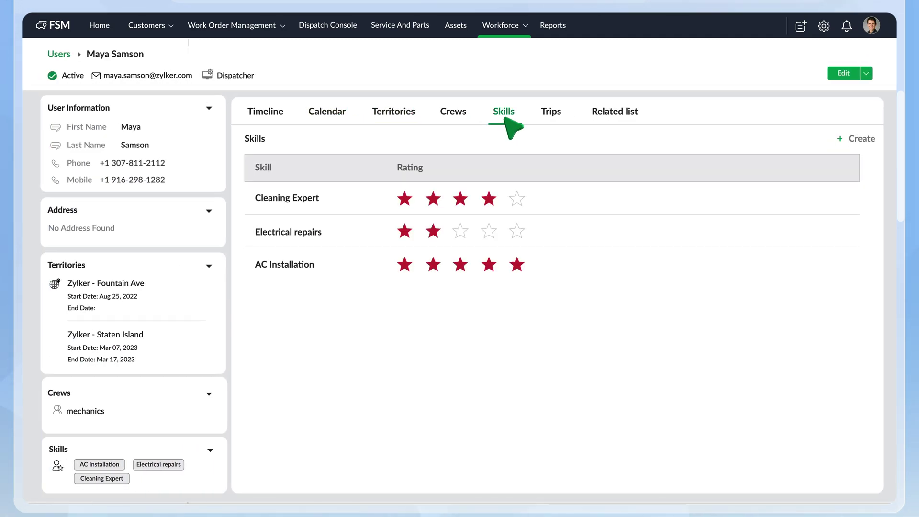
{"action": "left_click", "coordinate": [520, 34]}
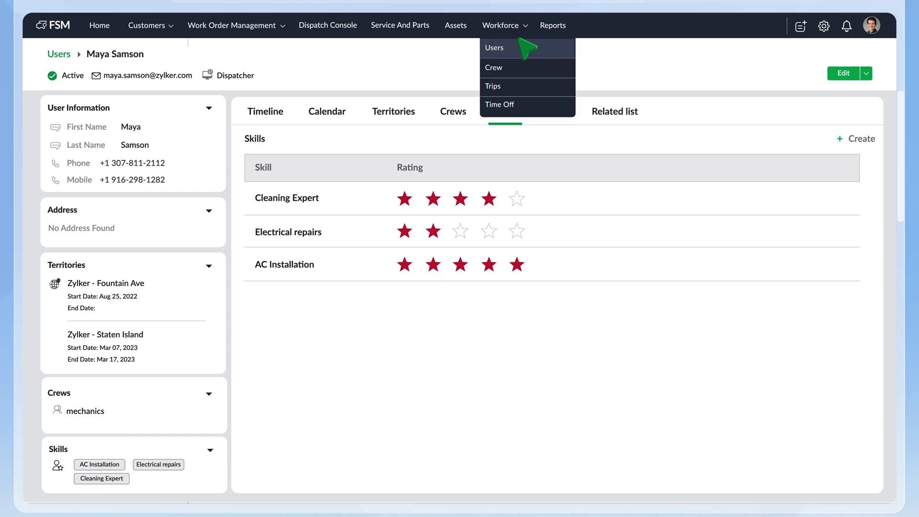
- Create the Mechanics crew for Zylker - Staten Island with crew size 10
{"action": "left_click", "coordinate": [524, 72]}
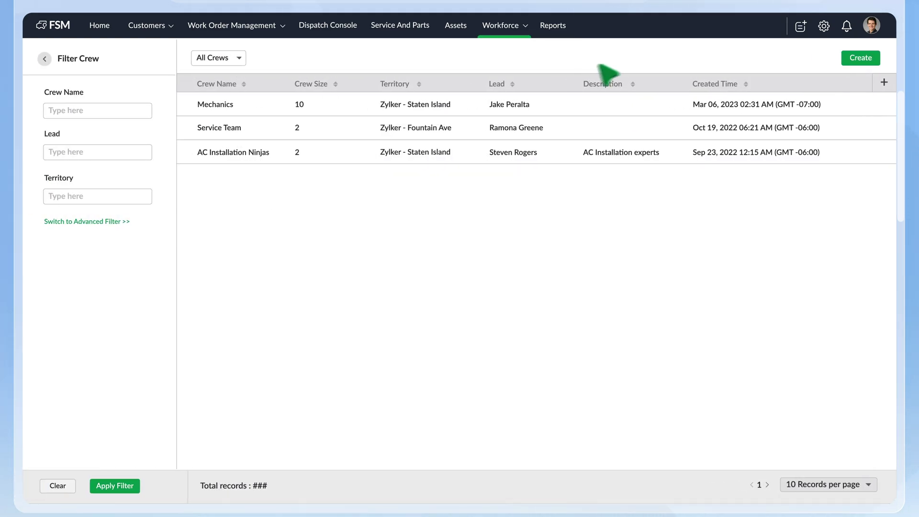
{"action": "left_click", "coordinate": [871, 61]}
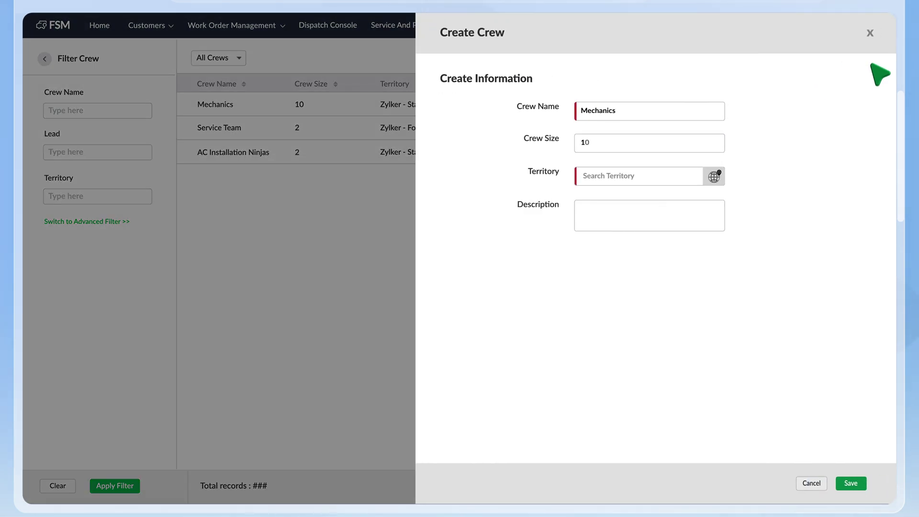
{"action": "left_click", "coordinate": [863, 483]}
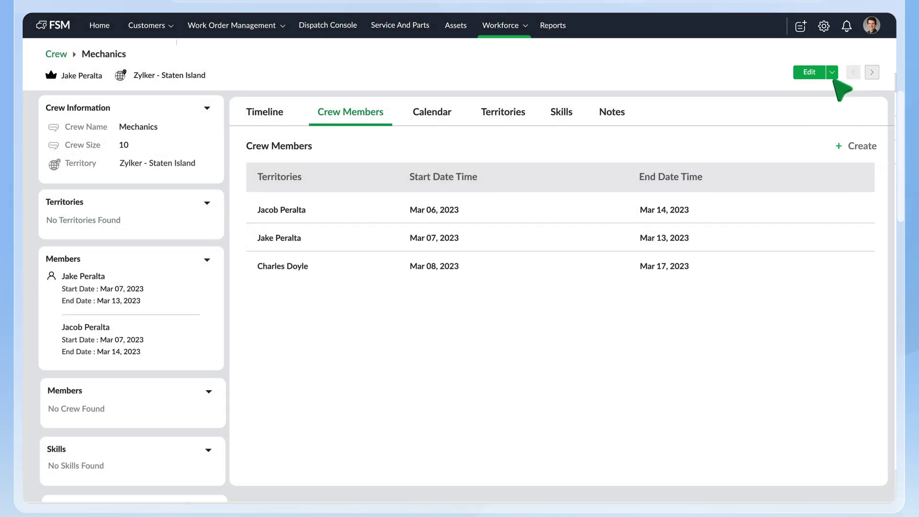
- Search for a staff member and make them the Mechanics crew's new lead
{"action": "left_click", "coordinate": [862, 96]}
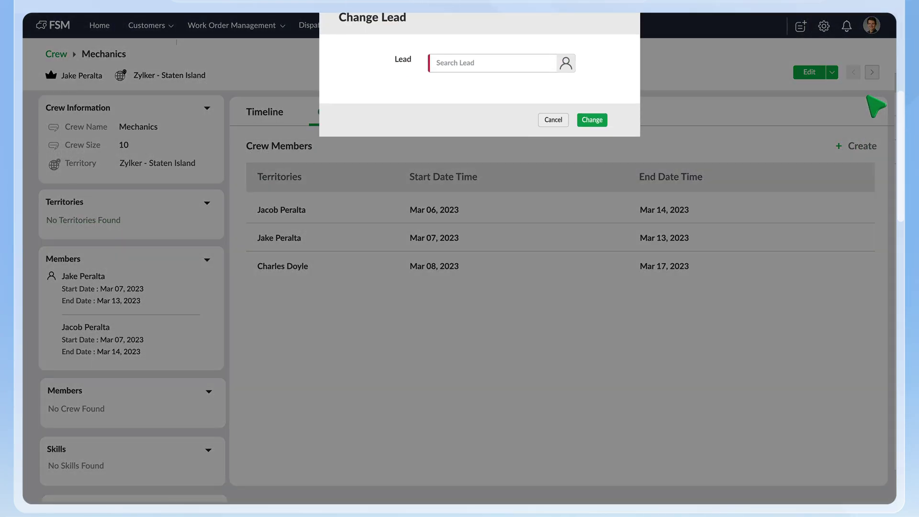
{"action": "type", "text": "Jake Peralta"}
{"action": "left_click", "coordinate": [594, 136]}
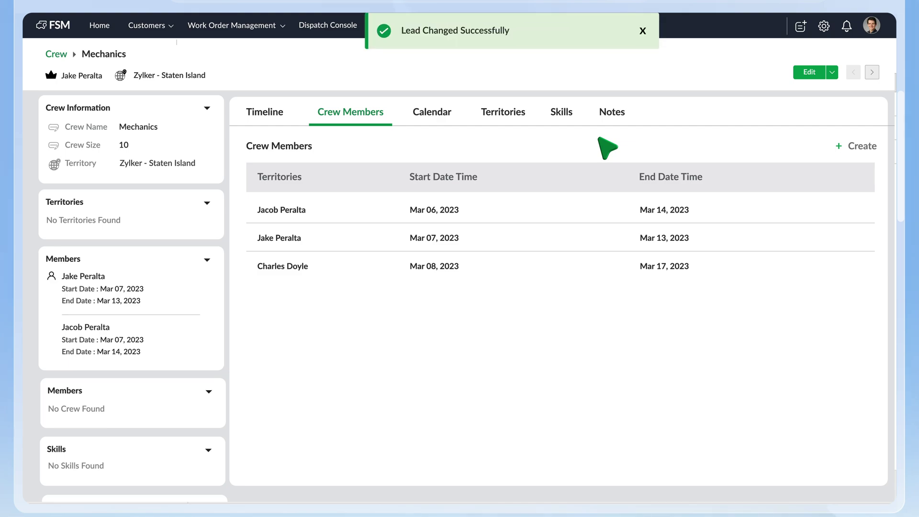
- Browse the Workforce Trips and Time Off records
{"action": "left_click", "coordinate": [526, 28]}
{"action": "left_click", "coordinate": [542, 87]}
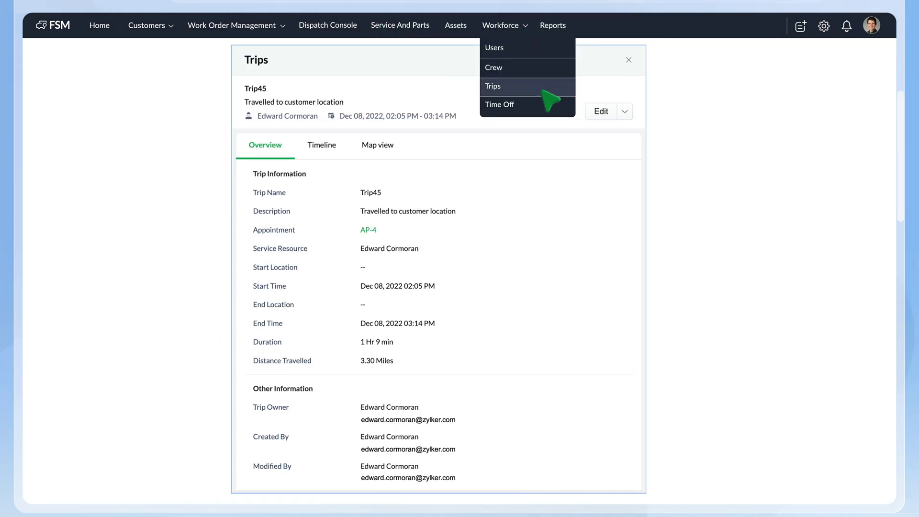
{"action": "left_click", "coordinate": [545, 105]}
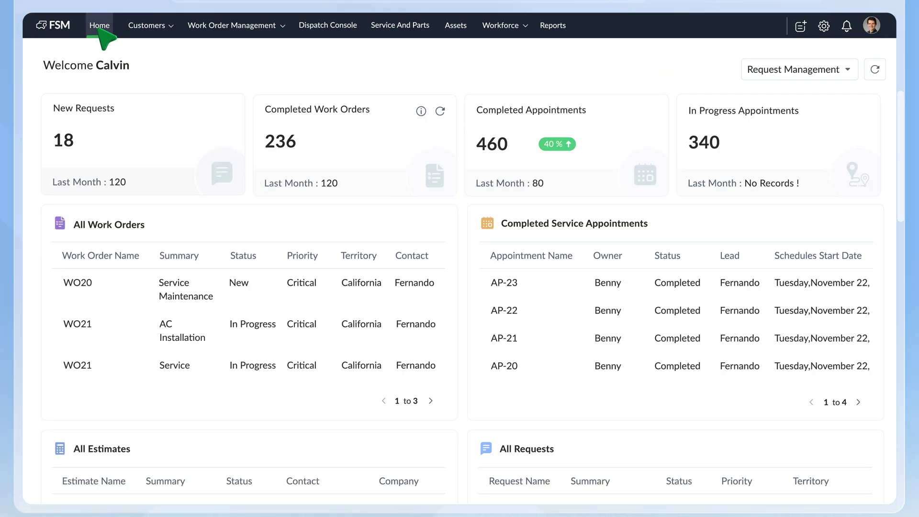
- Browse All Reports and open the Appointments based on Service Resources report
{"action": "left_click", "coordinate": [555, 32]}
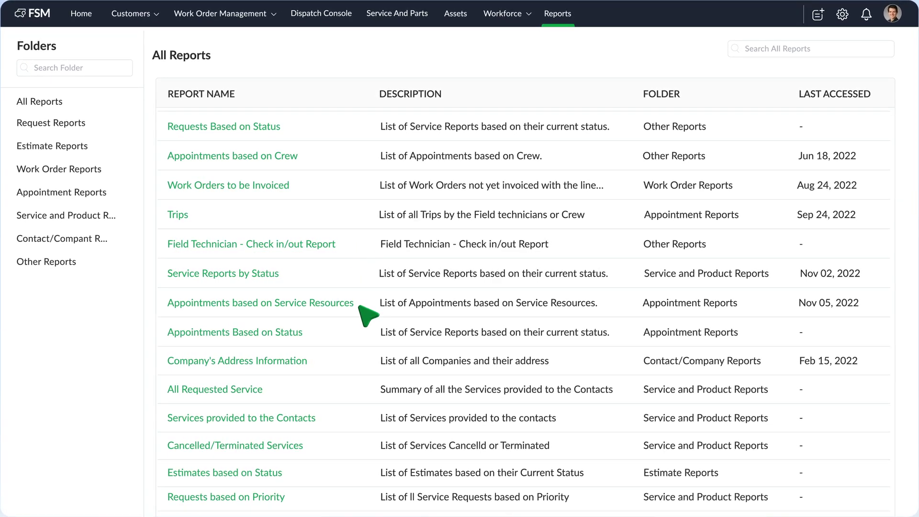
{"action": "left_click", "coordinate": [356, 305]}
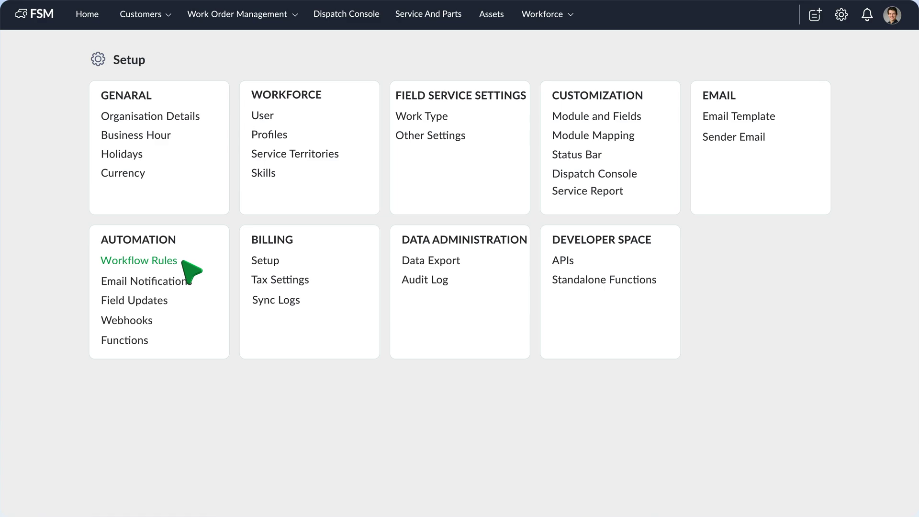
- Start a new workflow rule named Washing on the Service Appointments module
{"action": "left_click", "coordinate": [184, 262]}
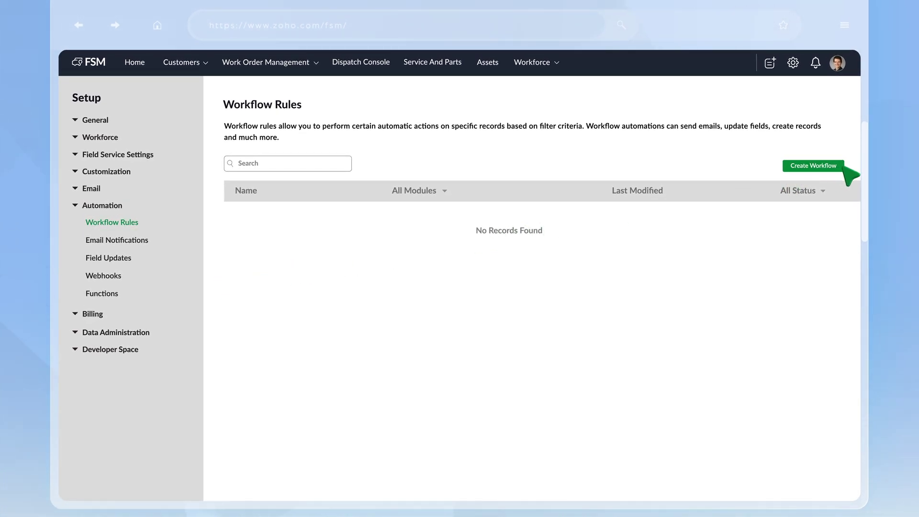
{"action": "left_click", "coordinate": [841, 166]}
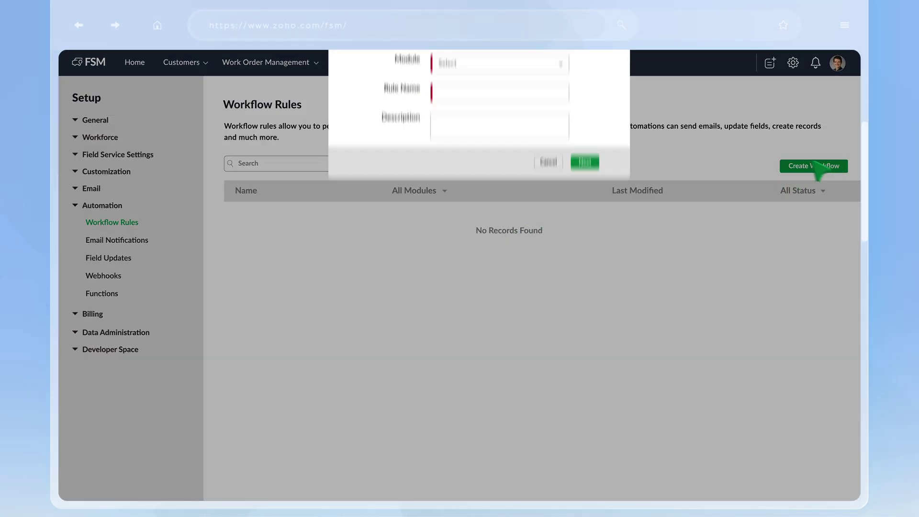
{"action": "left_click", "coordinate": [562, 121]}
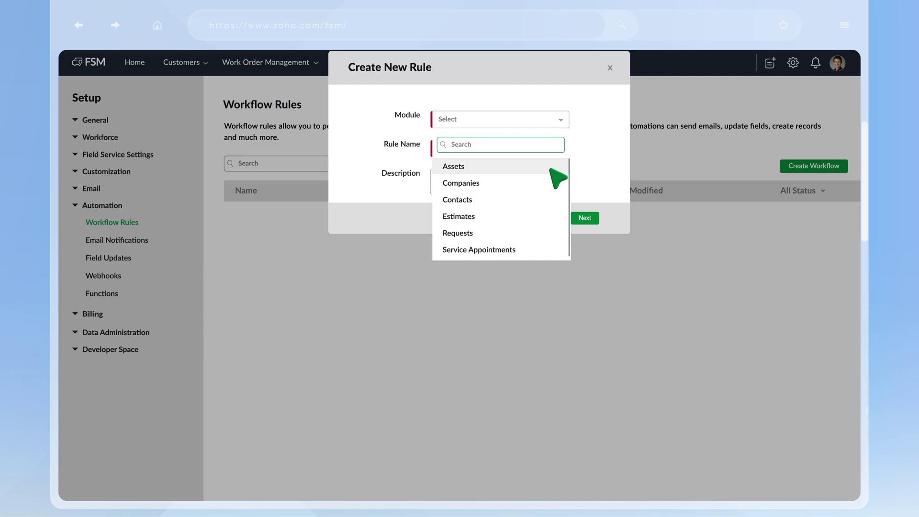
{"action": "left_click", "coordinate": [546, 251]}
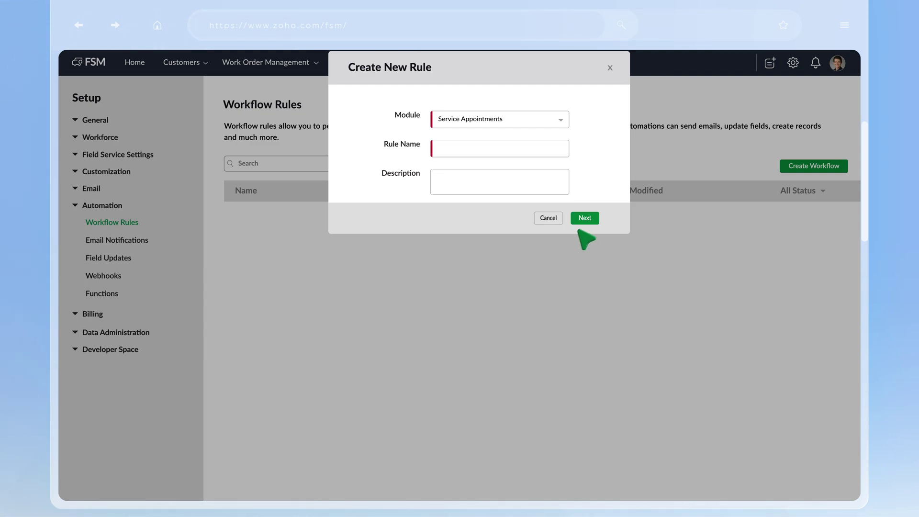
{"action": "left_click", "coordinate": [593, 220]}
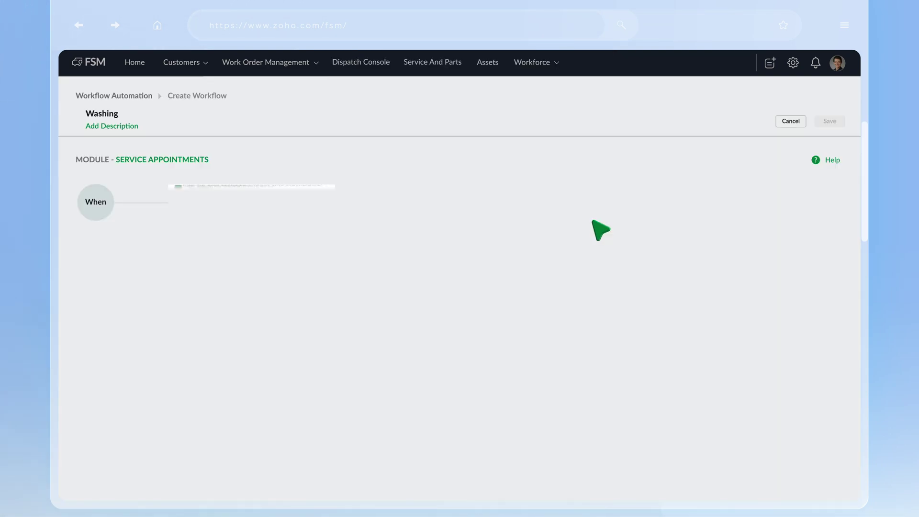
- Trigger it on create for all records, add the Cleaning field update (Billing City 10), and save
{"action": "left_click", "coordinate": [207, 259]}
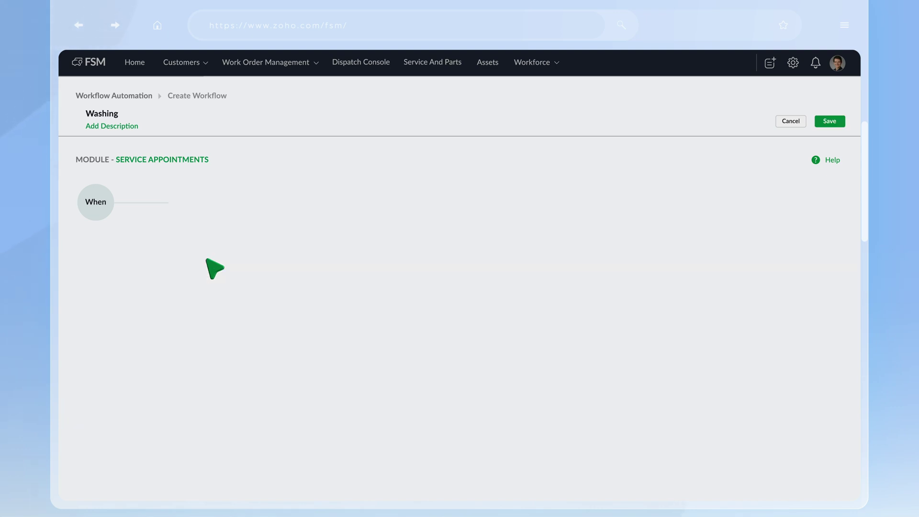
{"action": "left_click", "coordinate": [383, 305]}
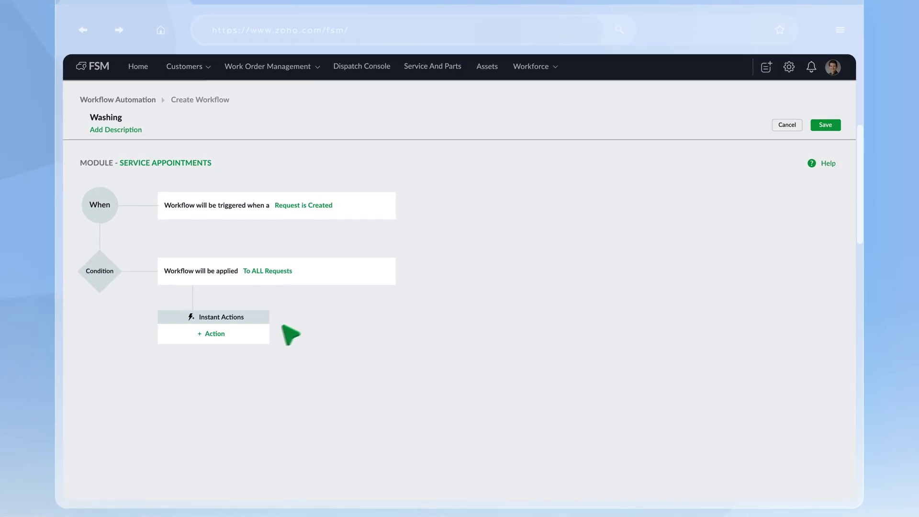
{"action": "left_click", "coordinate": [239, 336]}
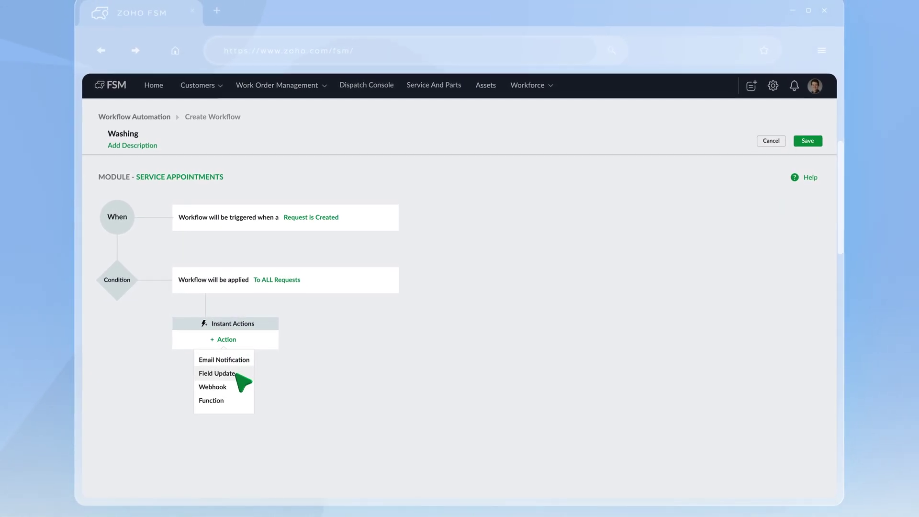
{"action": "left_click", "coordinate": [234, 373]}
{"action": "left_click", "coordinate": [798, 481]}
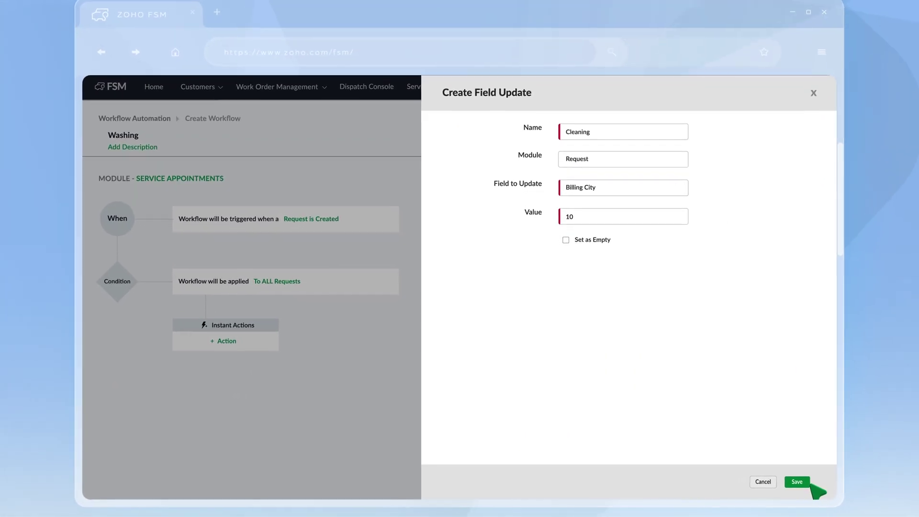
{"action": "left_click", "coordinate": [795, 480]}
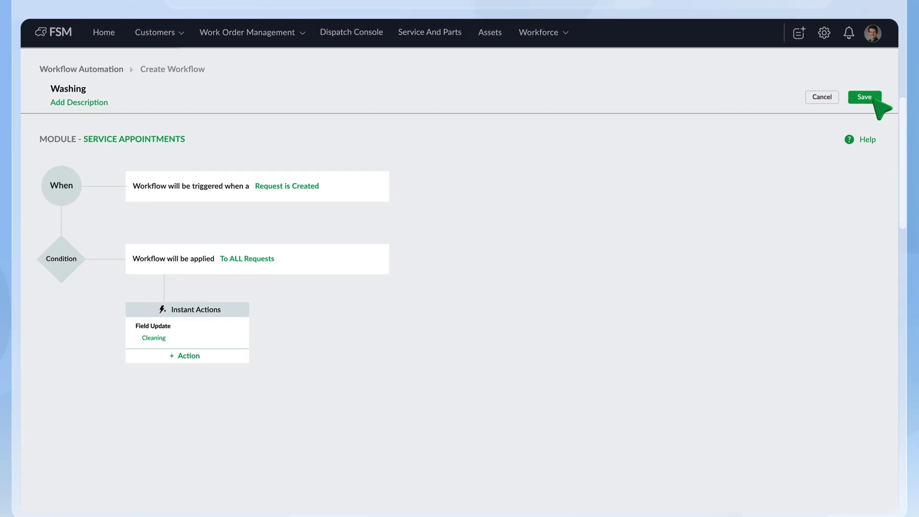
{"action": "left_click", "coordinate": [850, 108]}
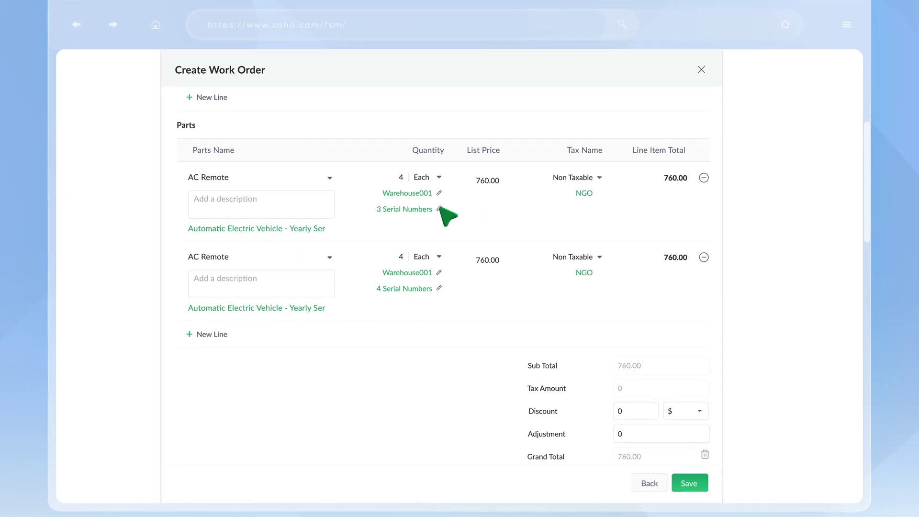
- Save serial numbers for the first AC Remote part and bring up its Warehouse001 choice
{"action": "left_click", "coordinate": [438, 206]}
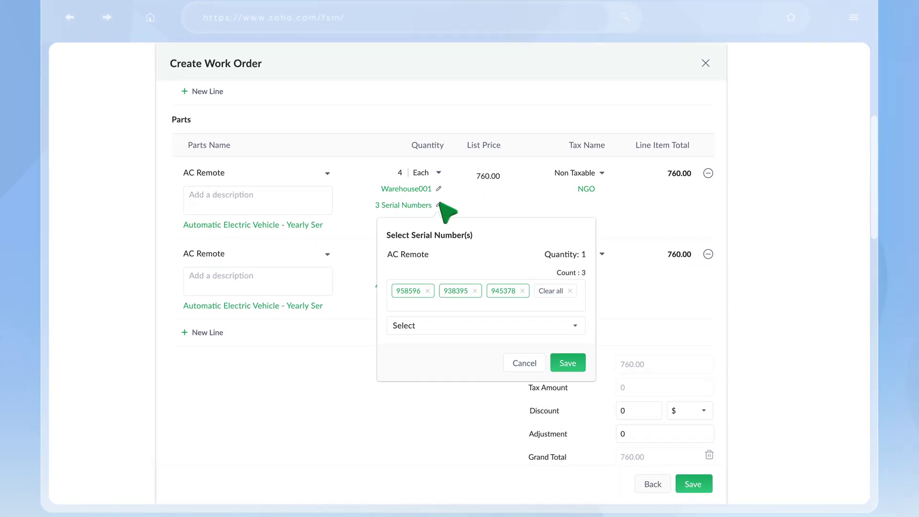
{"action": "left_click", "coordinate": [439, 190]}
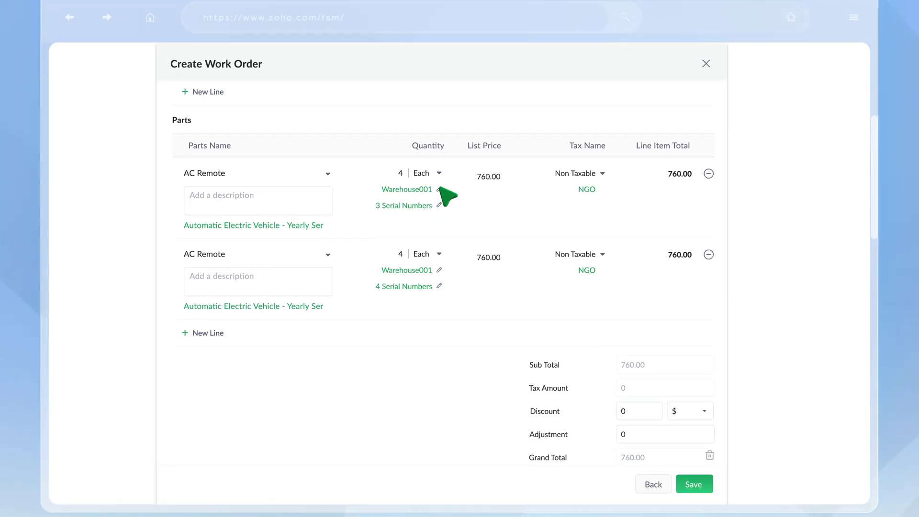
{"action": "left_click", "coordinate": [438, 190]}
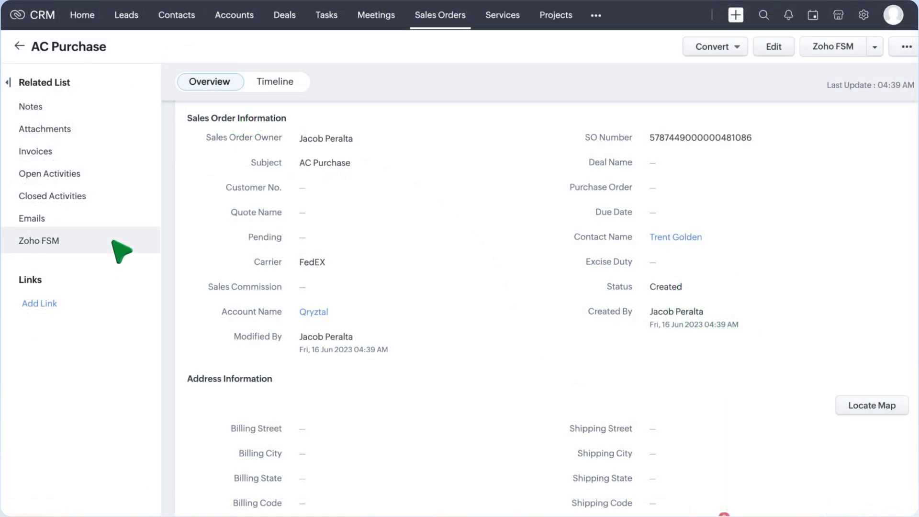
- From the AC Purchase sales order's Zoho FSM related list, start a new FSM request for Prudent services
{"action": "left_click", "coordinate": [112, 242]}
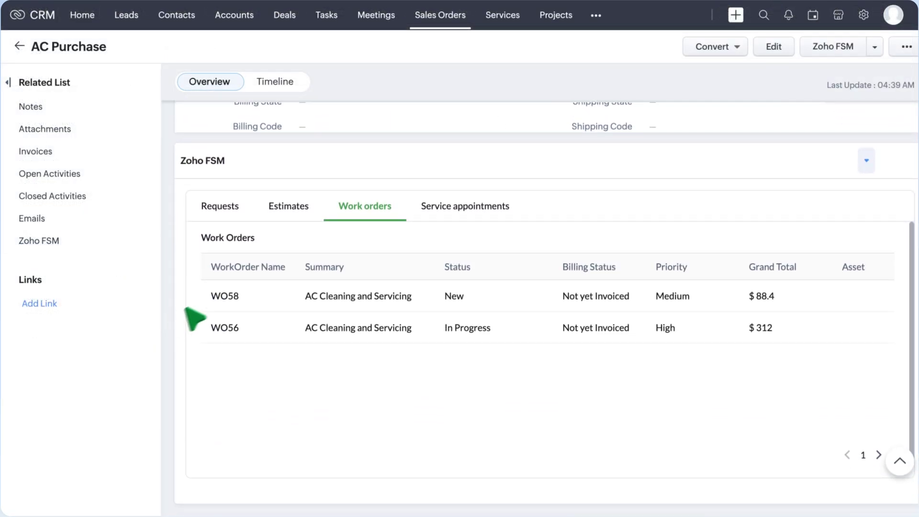
{"action": "left_click", "coordinate": [862, 47]}
{"action": "left_click", "coordinate": [676, 106]}
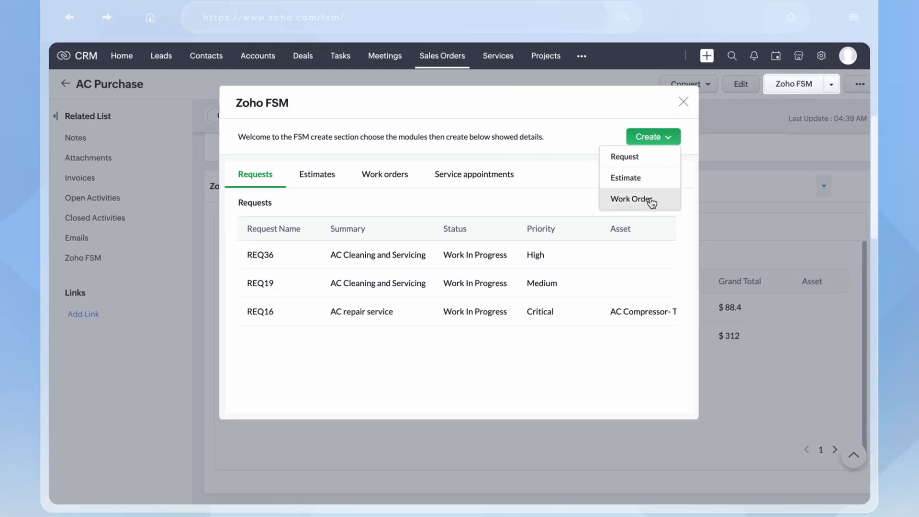
{"action": "left_click", "coordinate": [625, 157]}
{"action": "scroll", "coordinate": [519, 259], "scroll_direction": "down", "scroll_amount": 6}
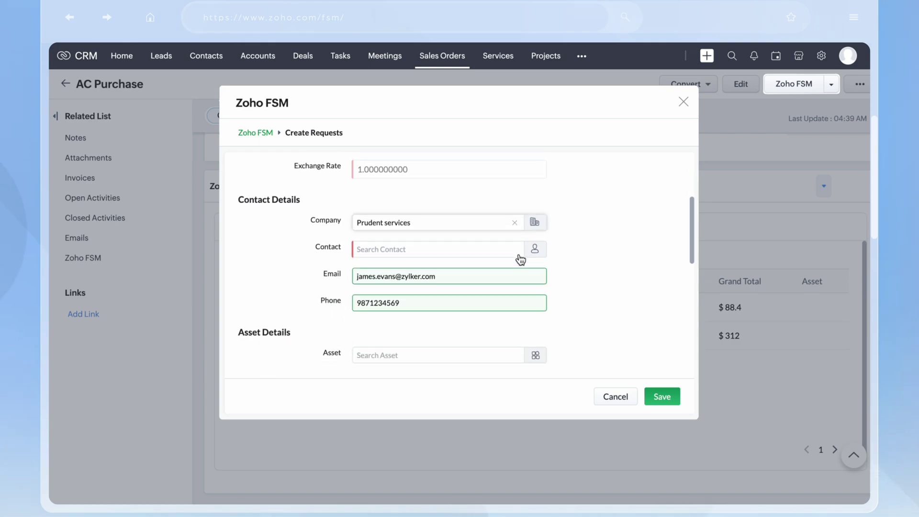